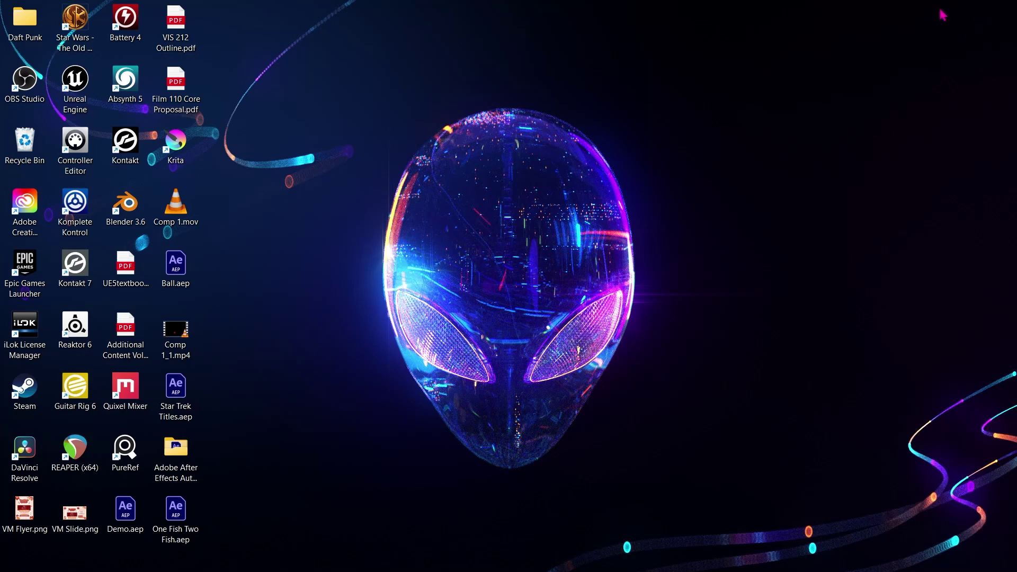
Step: Launch Adobe Audition from the Windows desktop taskbar
click(941, 15)
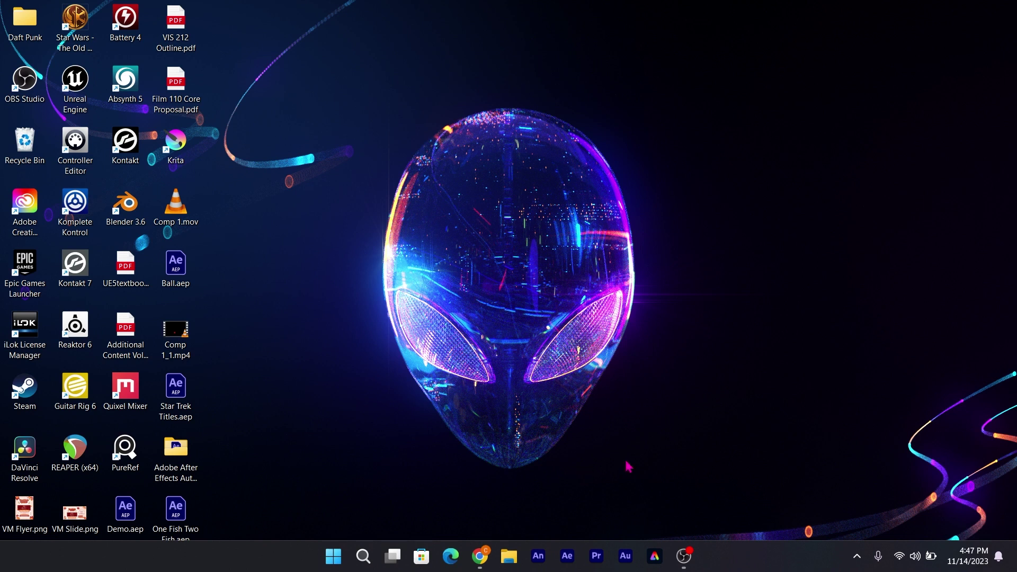
click(625, 556)
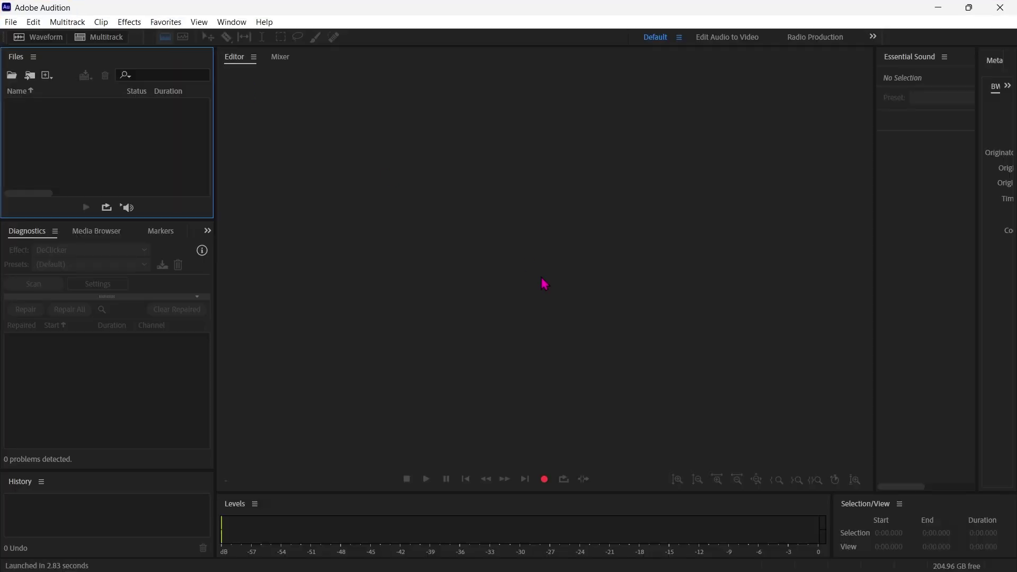
Step: Create a new multitrack session named 'Mario Trailer Mix' at 48000 Hz, 32-bit stereo
click(103, 38)
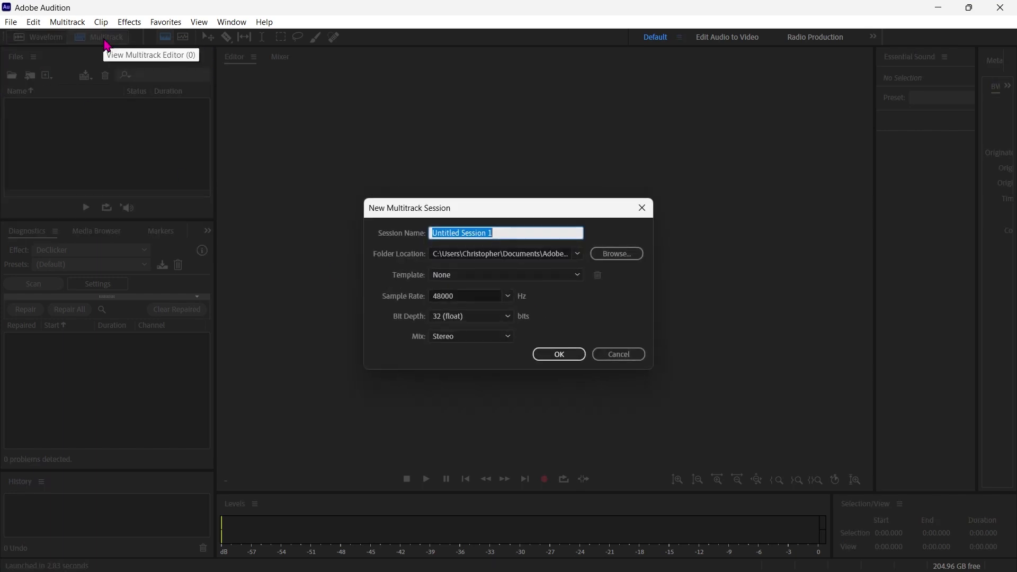
text(Mario Trailer M)
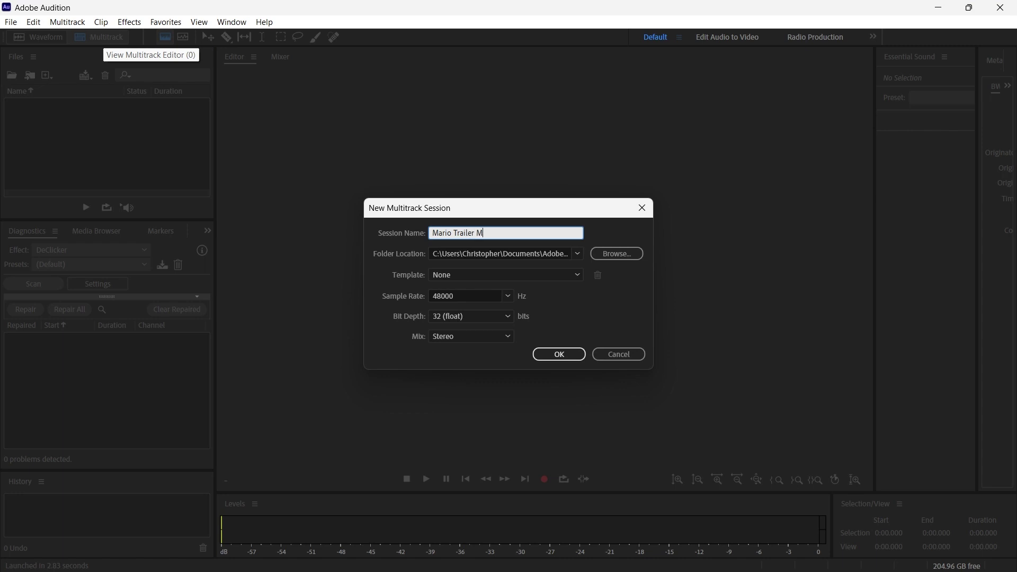
text(ix)
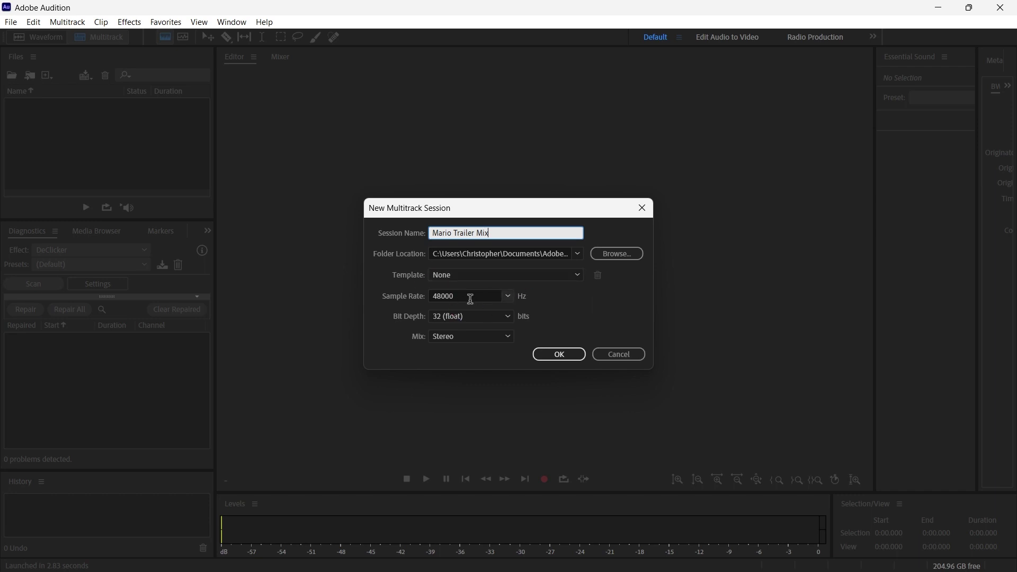
click(577, 361)
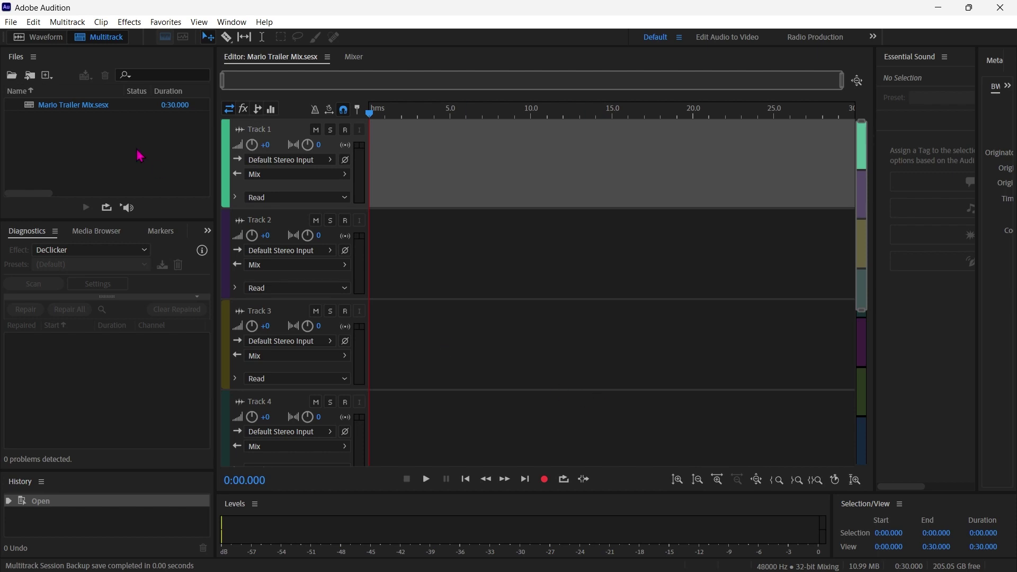
Step: Import Mario_DLG_ONLY.mp4 and Mario Music Track.wav from VIS 213 > Week 11 Assets > Week 11 Assets
double_click(139, 156)
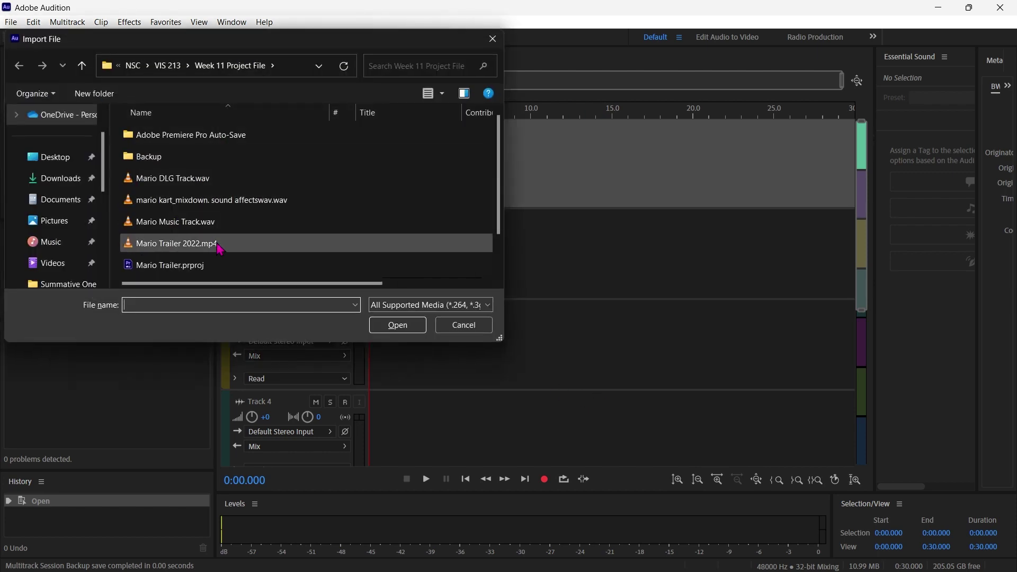
click(167, 65)
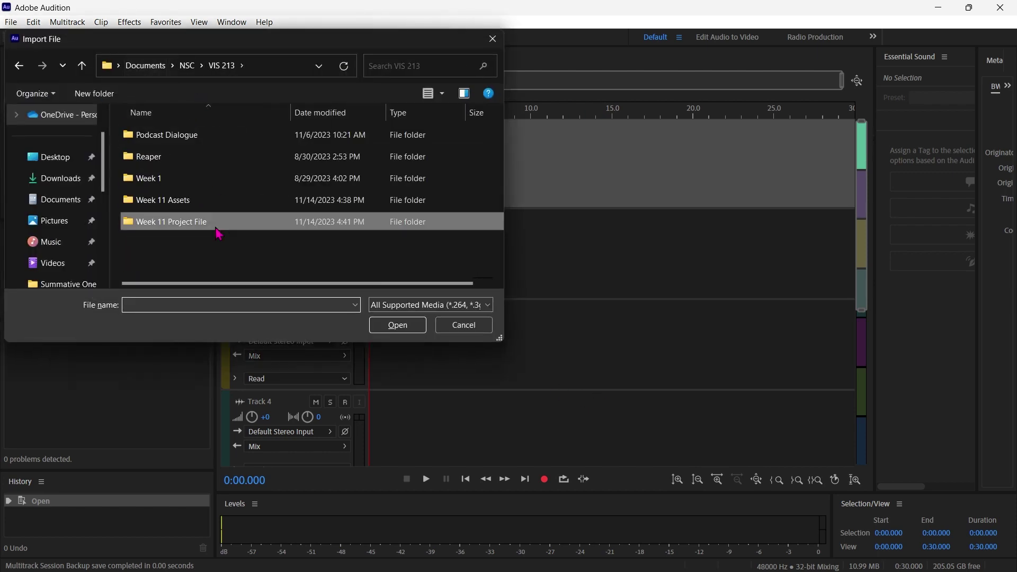
double_click(193, 203)
double_click(170, 133)
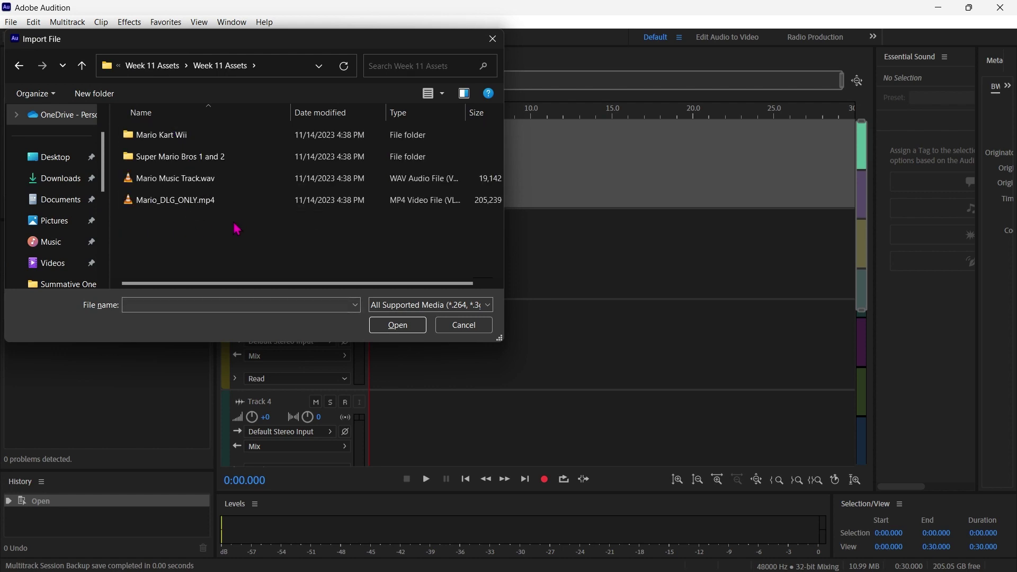
click(195, 207)
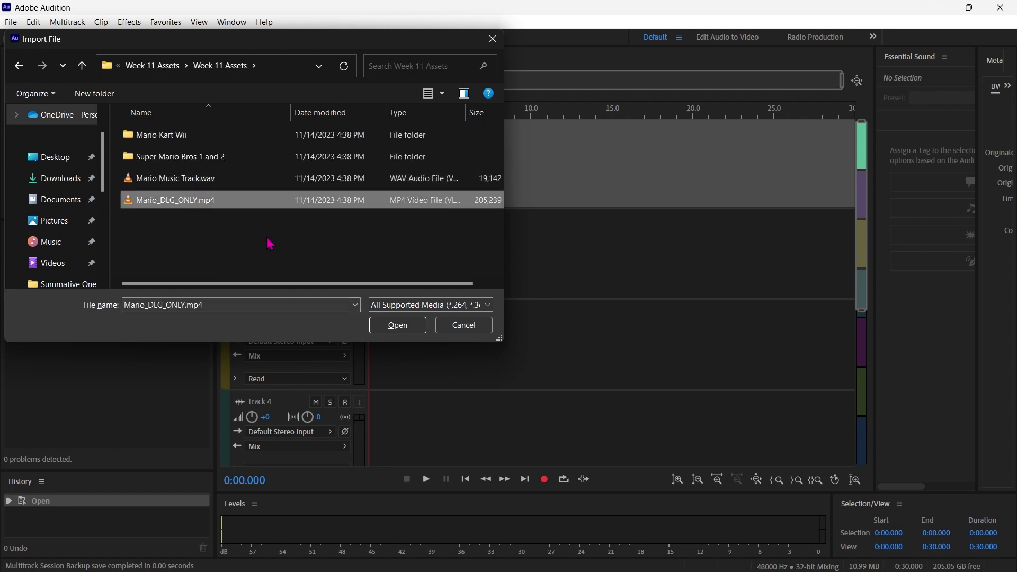
ctrl+click(200, 183)
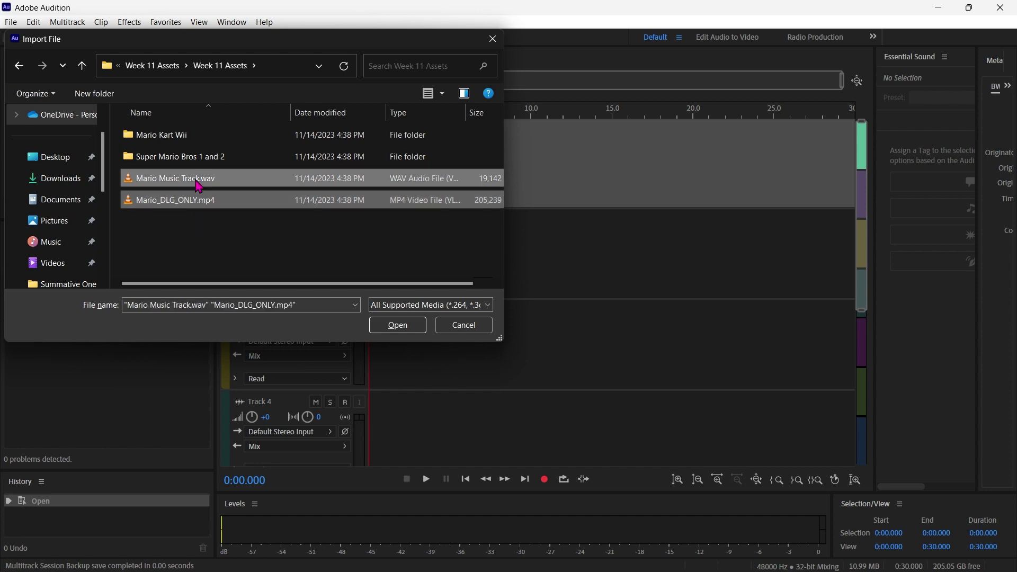
click(396, 328)
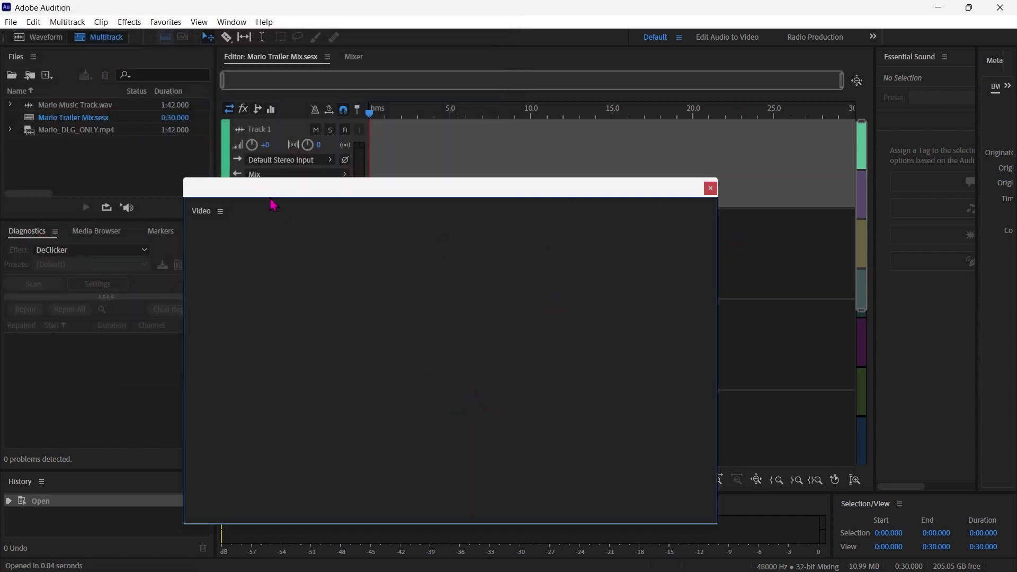
Step: Move the video preview aside, then place Mario_DLG_ONLY on Track 1 and Mario Music Track on Track 2
drag(269, 192, 647, 321)
drag(63, 133, 362, 173)
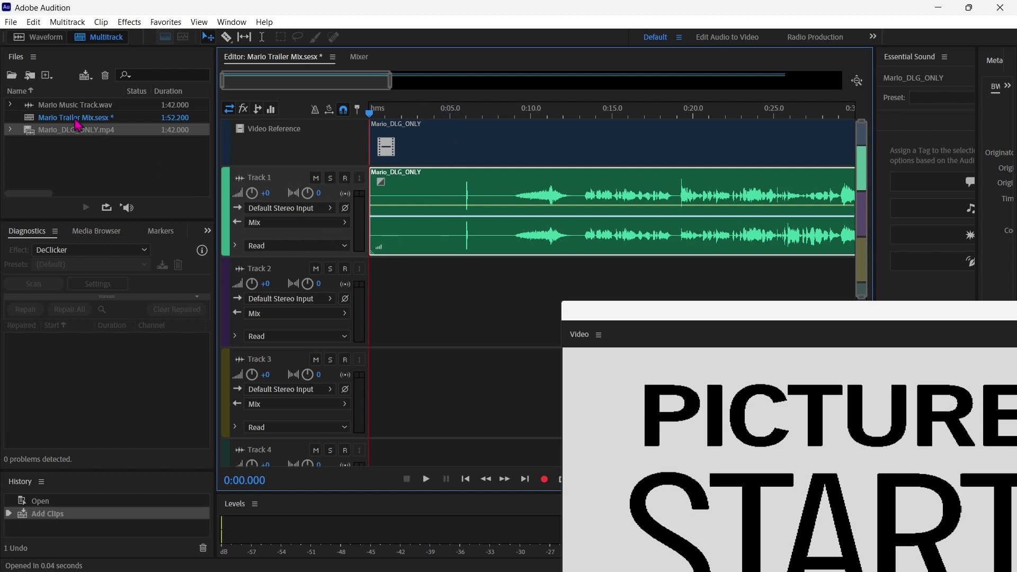
drag(69, 106, 373, 317)
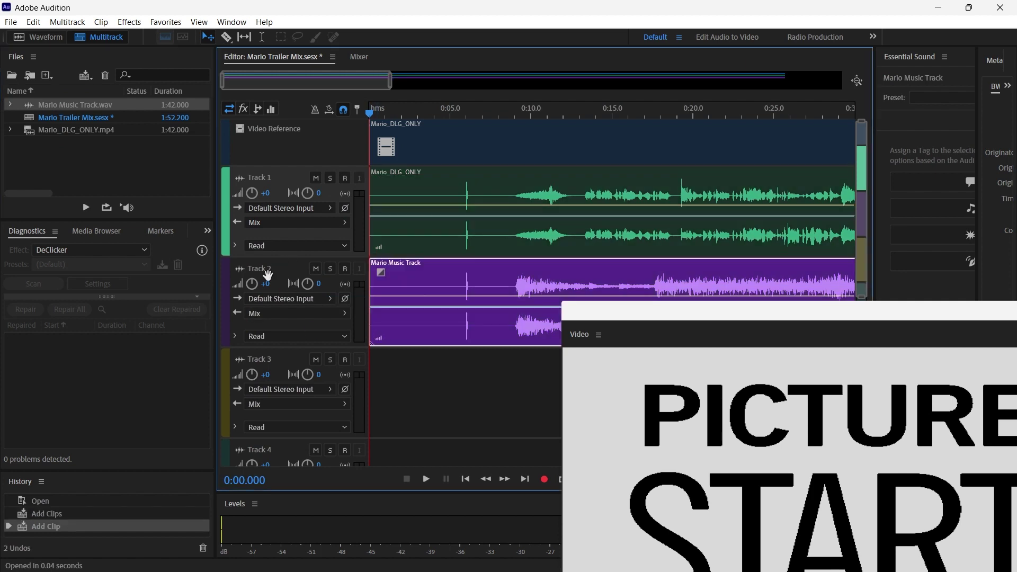
Step: Rename Track 1 to 'Dialogue' and Track 2 to 'Music'
click(262, 178)
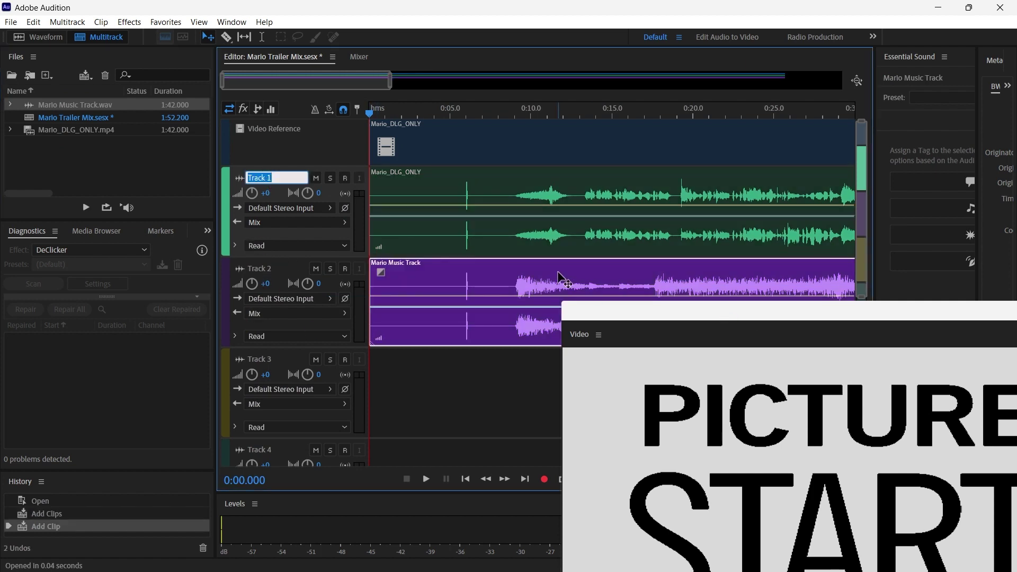
text(Dialogue)
key(Return)
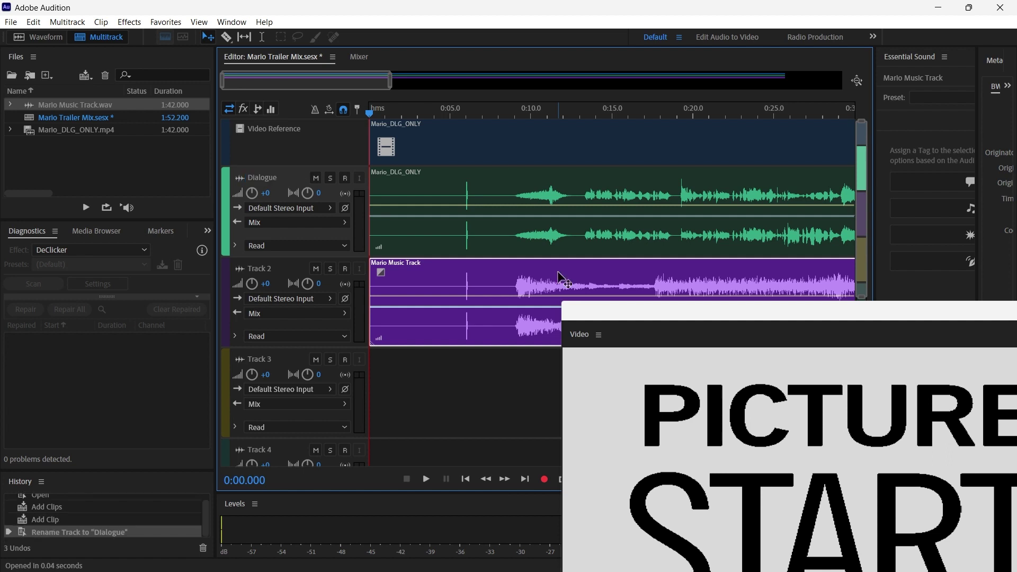
double_click(258, 270)
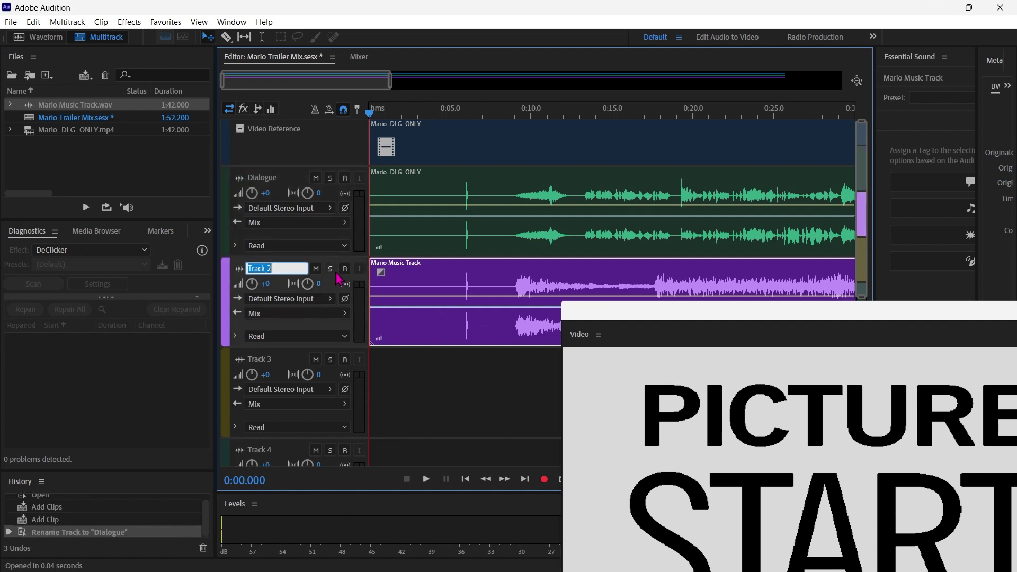
text(Music)
key(Return)
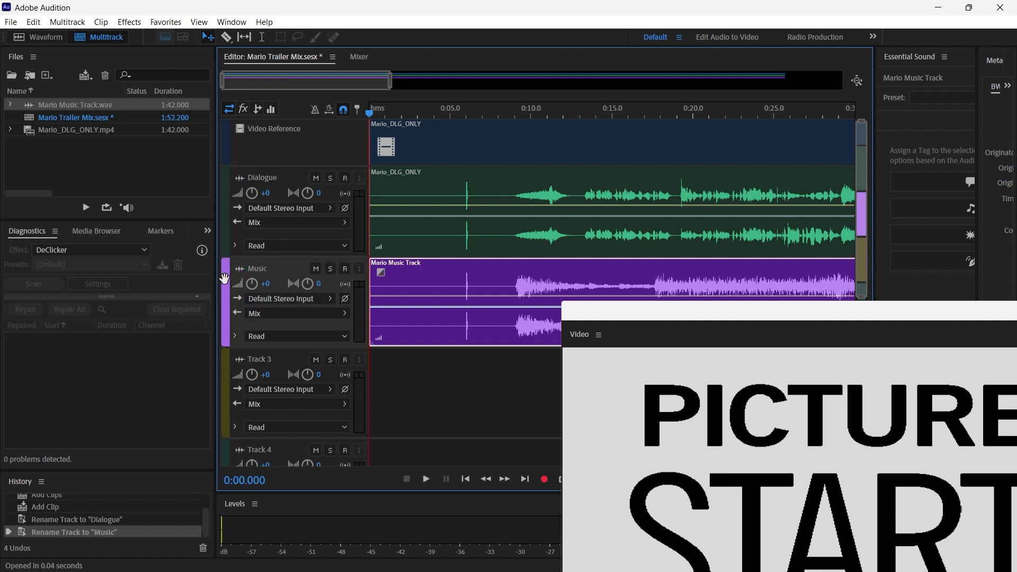
Step: Move the Music track down so it sits below Track 5
drag(225, 278, 227, 421)
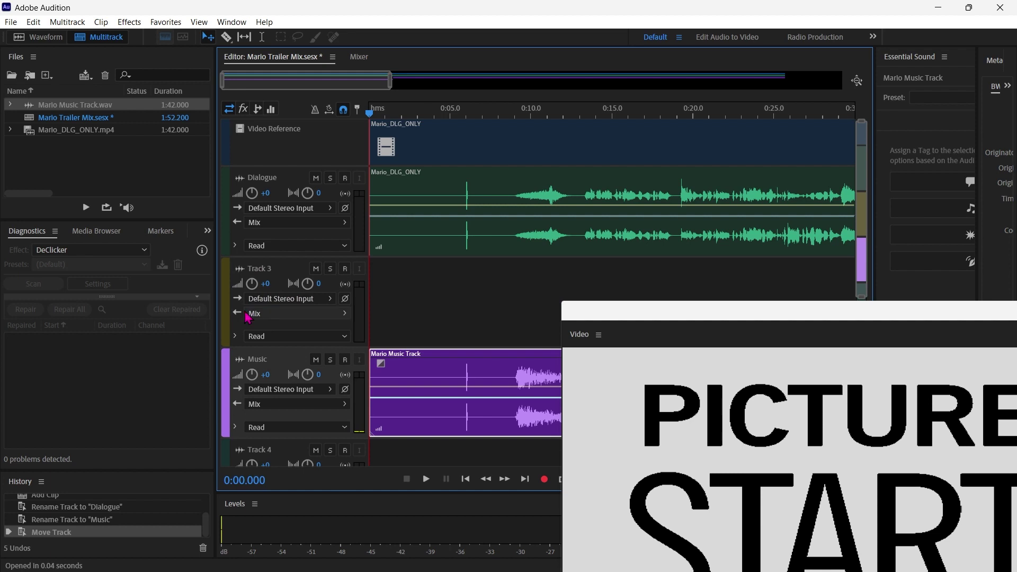
drag(231, 293, 229, 422)
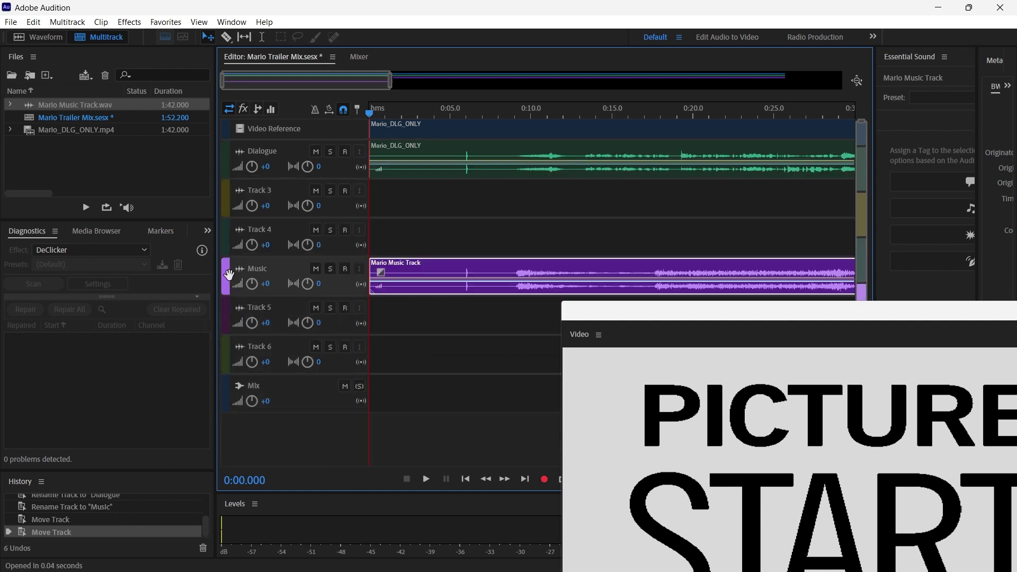
drag(229, 275, 226, 329)
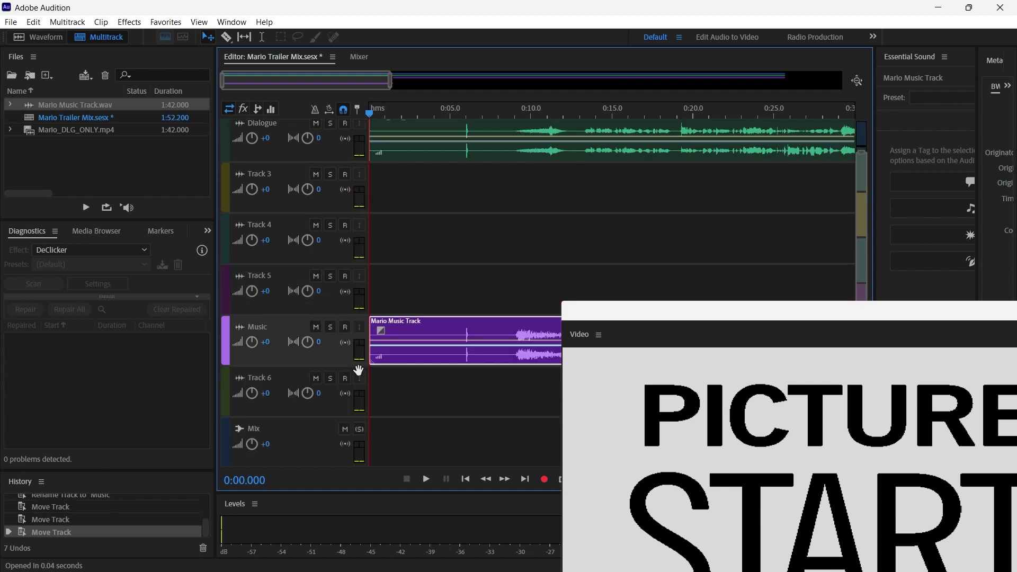
Step: Name Tracks 3, 4 and 5 'SFX Close', 'SFX Medium' and 'SFX Far'
click(260, 175)
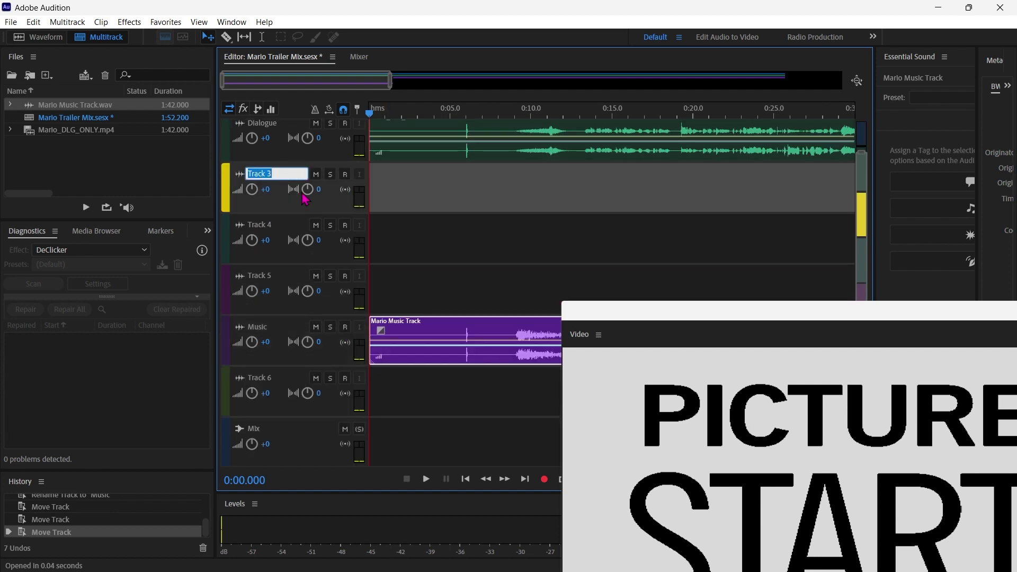
text(Sf)
key(BackSpace)
text(FX Close)
click(263, 224)
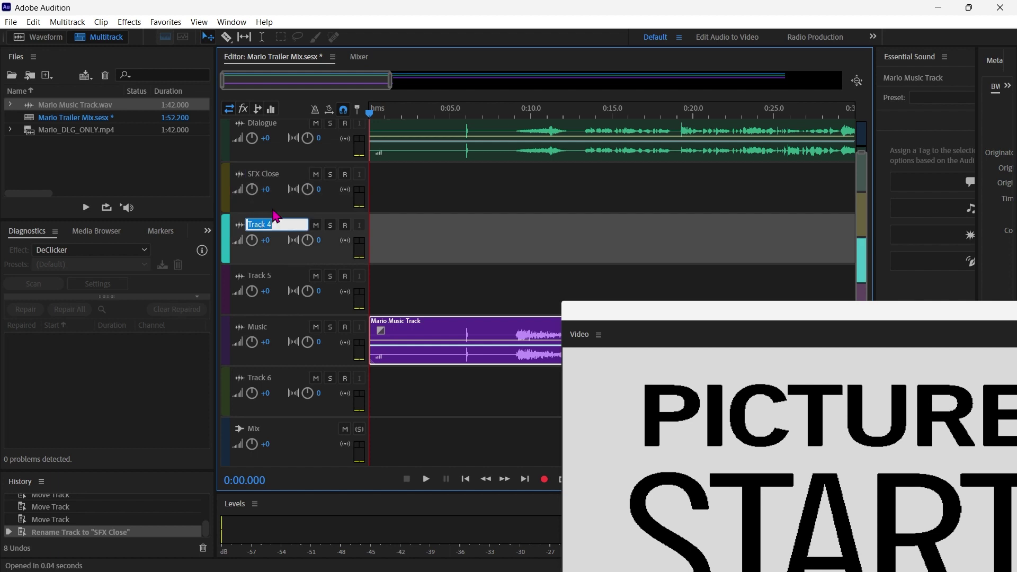
text(Sou)
text( Medium)
key(Return)
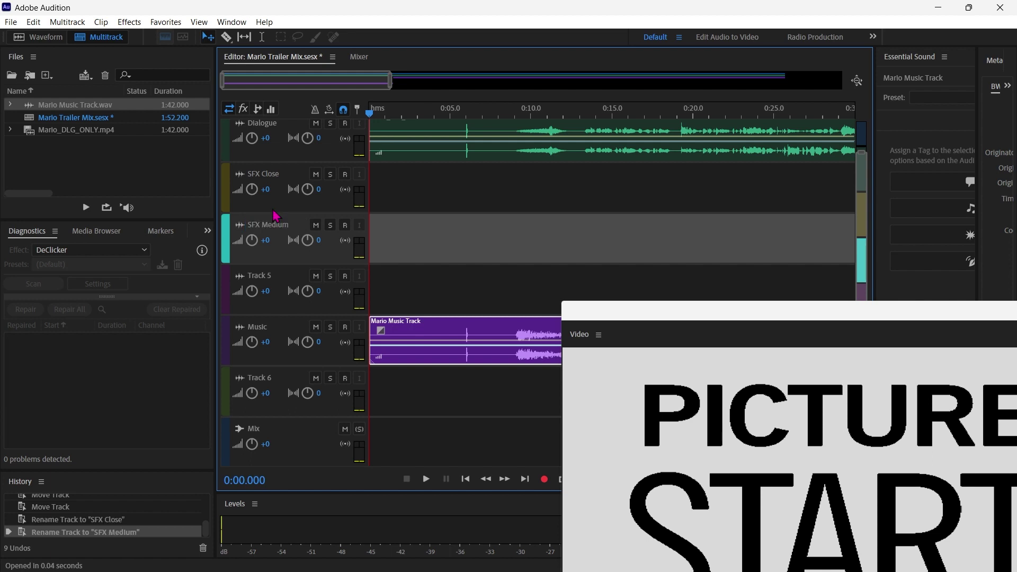
click(271, 275)
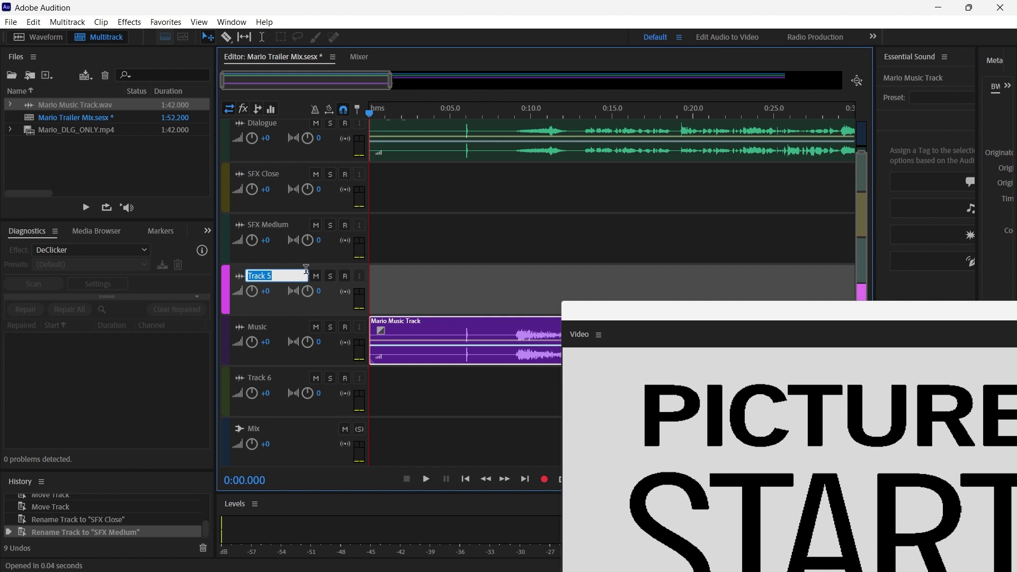
text(SG)
key(Return)
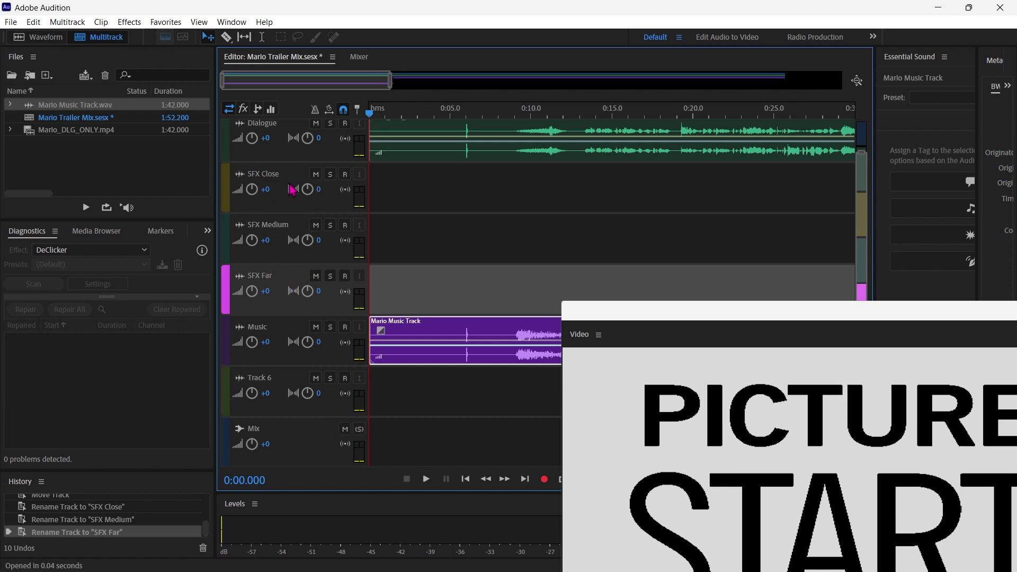
Step: Dock the floating Video panel as a tab in the editor group and switch to the Mixer
drag(838, 321, 480, 166)
key(alt+2)
drag(284, 186, 422, 65)
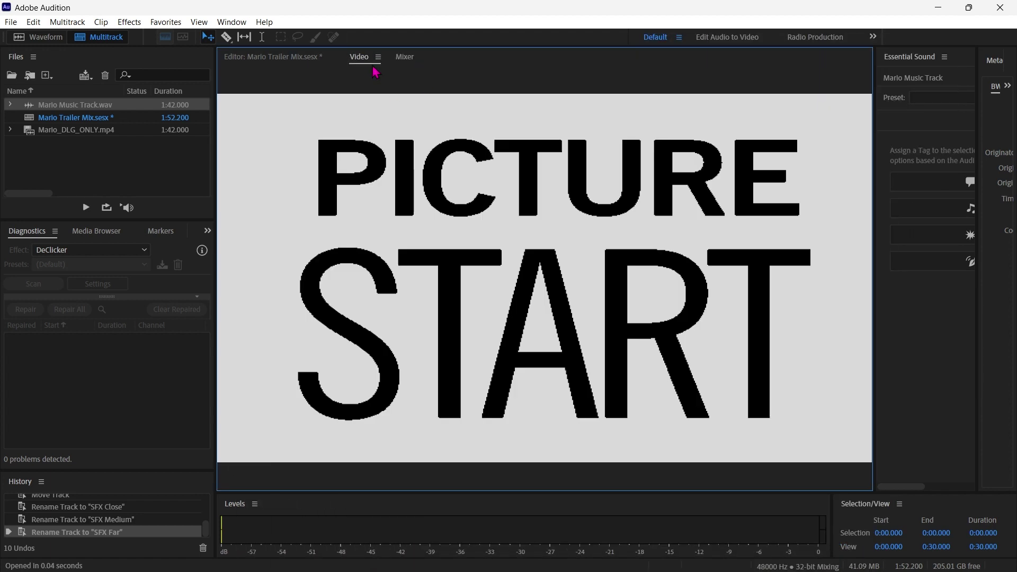
click(403, 59)
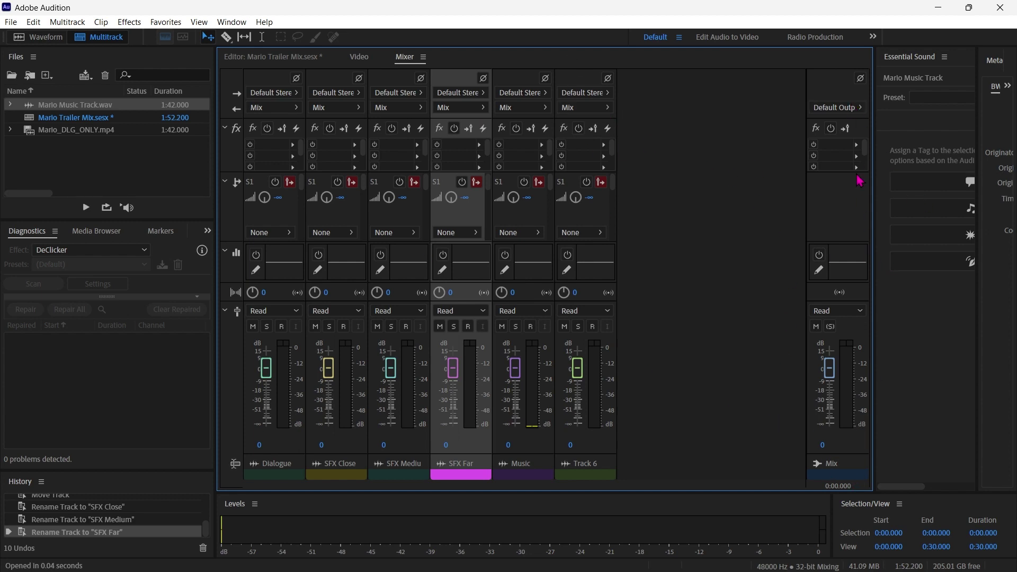
Step: Insert a Hard Limiter into the Mix bus's first effect slot
click(857, 146)
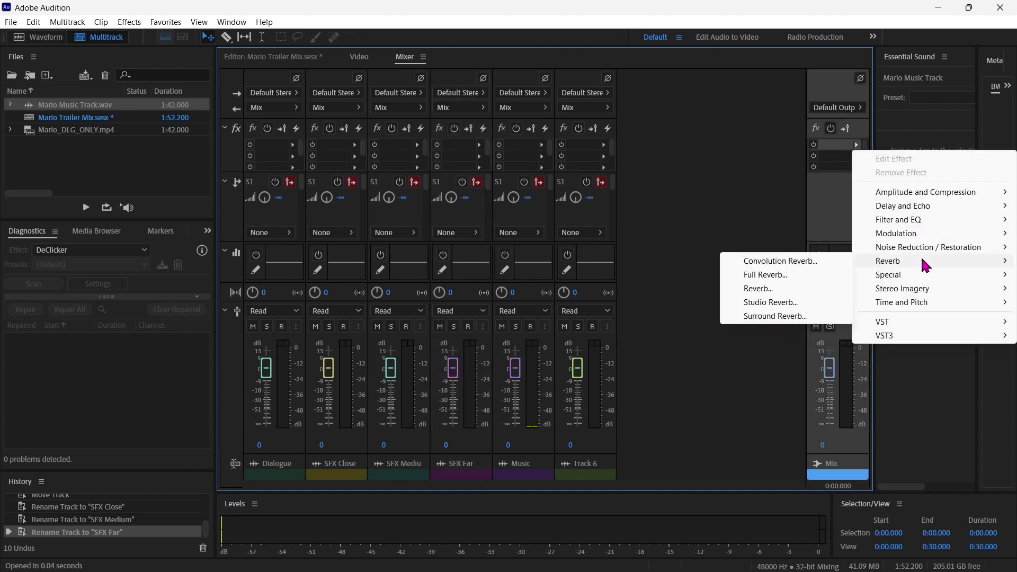
mouse_move(927, 195)
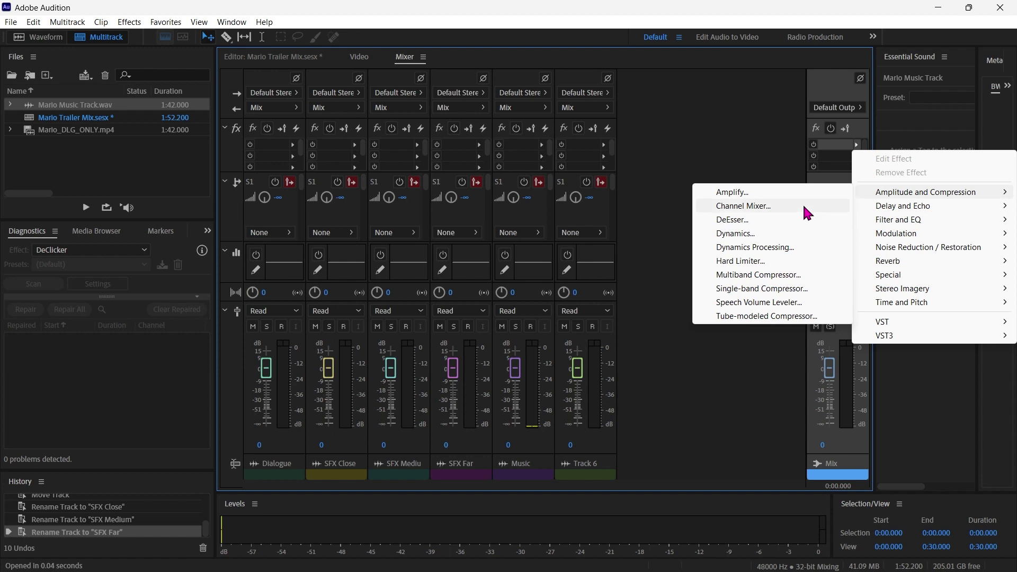
click(774, 265)
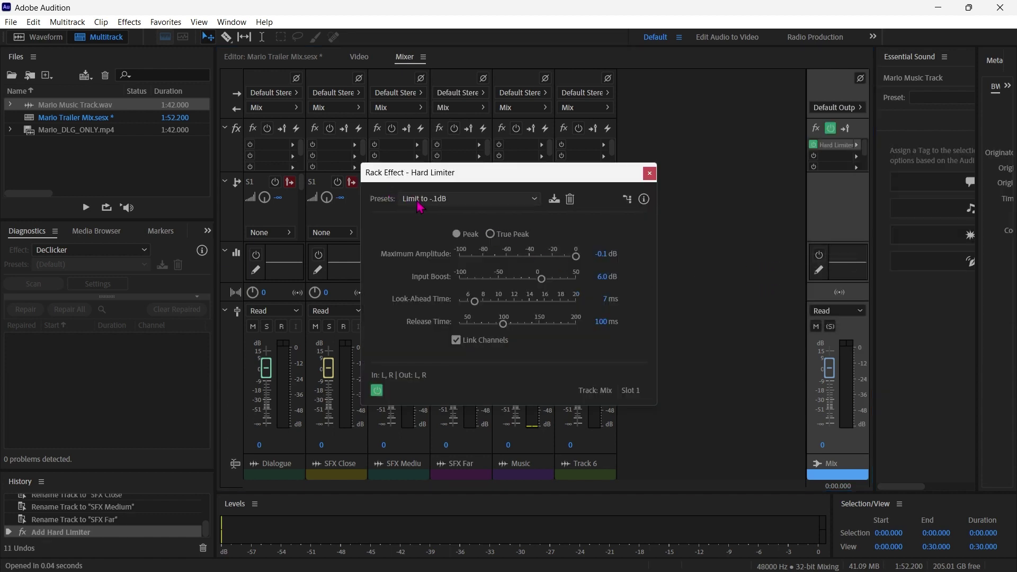
Step: Apply the Light preset, with -2.0 dB maximum amplitude and 3 dB input boost
click(480, 204)
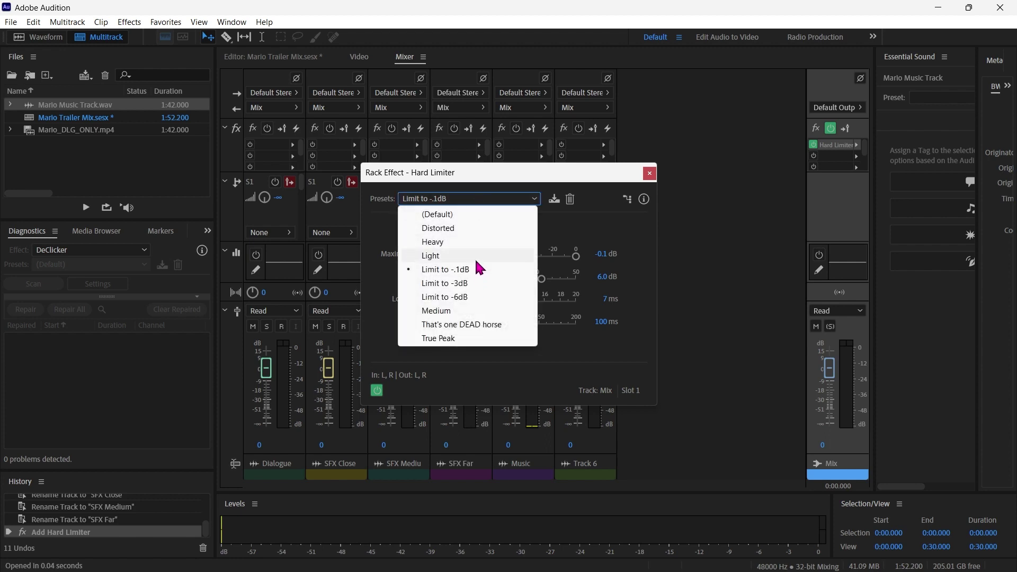
click(475, 257)
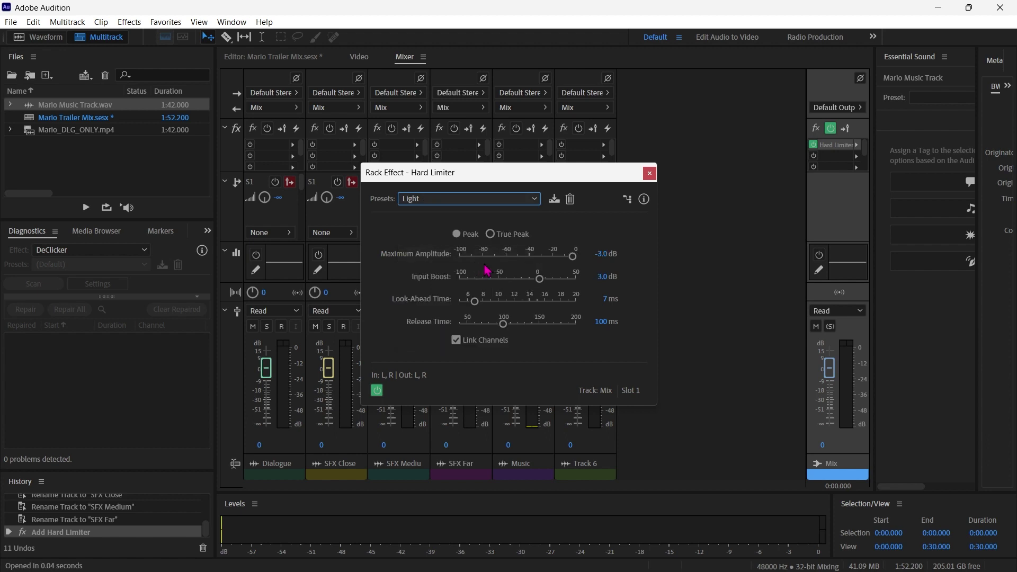
click(604, 254)
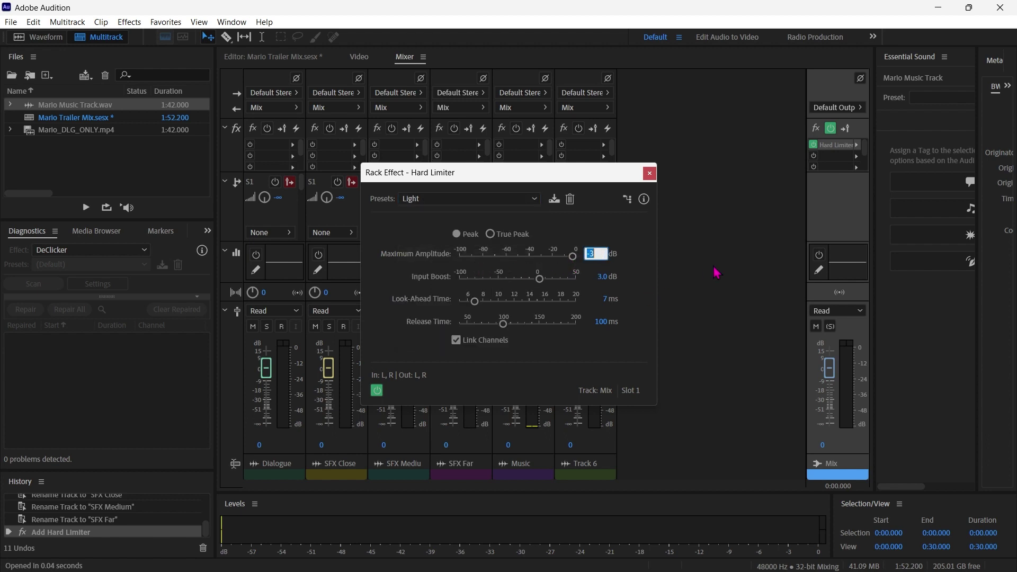
text(-)
key(Return)
mouse_move(602, 282)
mouse_down()
mouse_move(608, 256)
mouse_move(608, 275)
mouse_up()
click(650, 174)
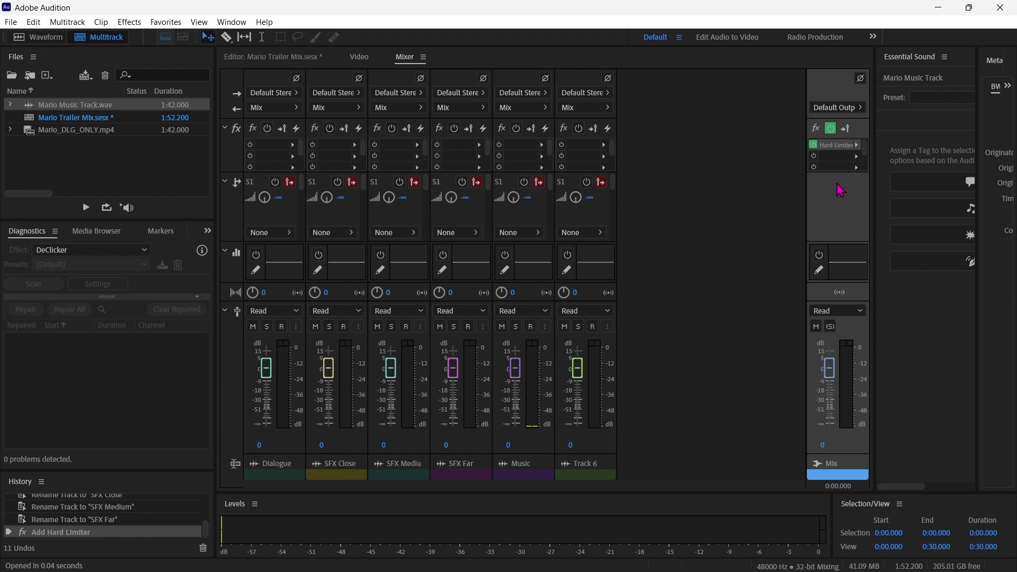
Step: Add a Loudness Meter to the Mix bus's second effect slot and open its readout
click(857, 155)
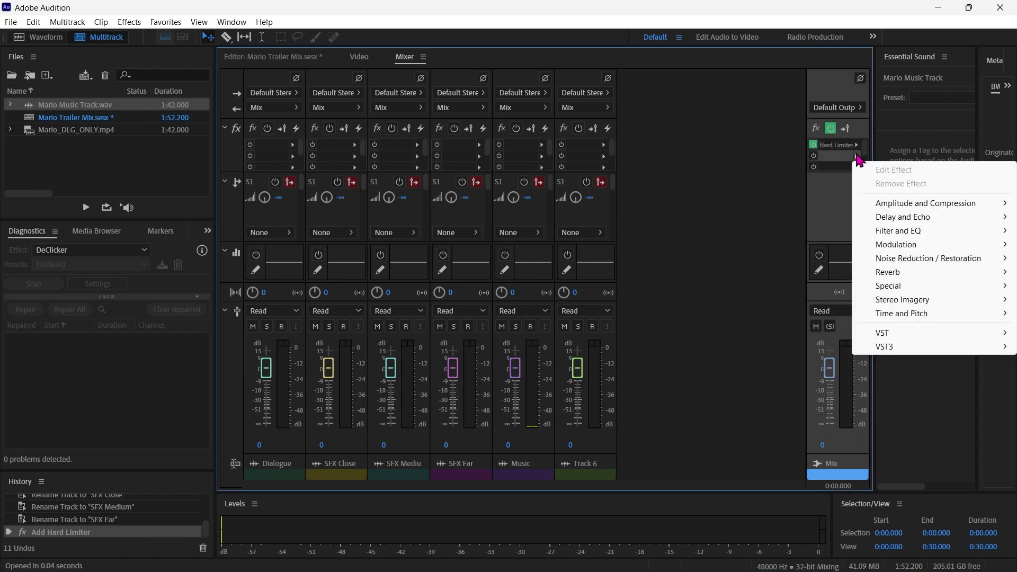
mouse_move(907, 289)
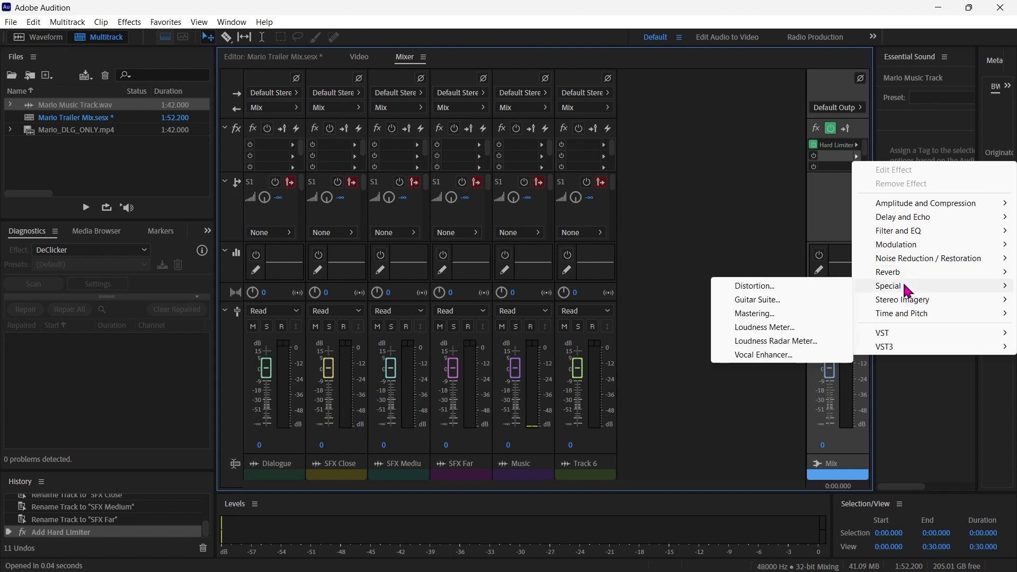
click(801, 328)
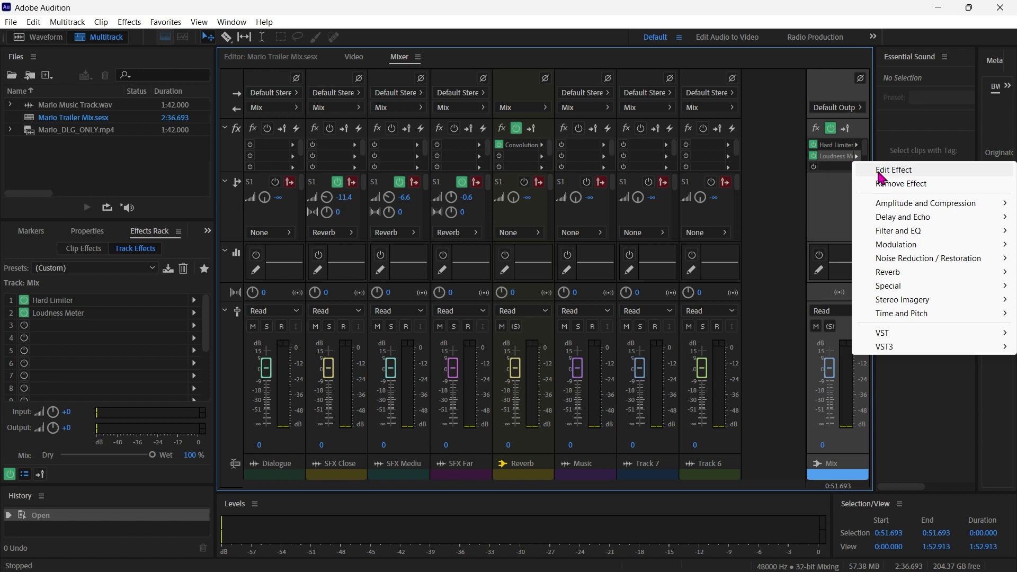
click(880, 171)
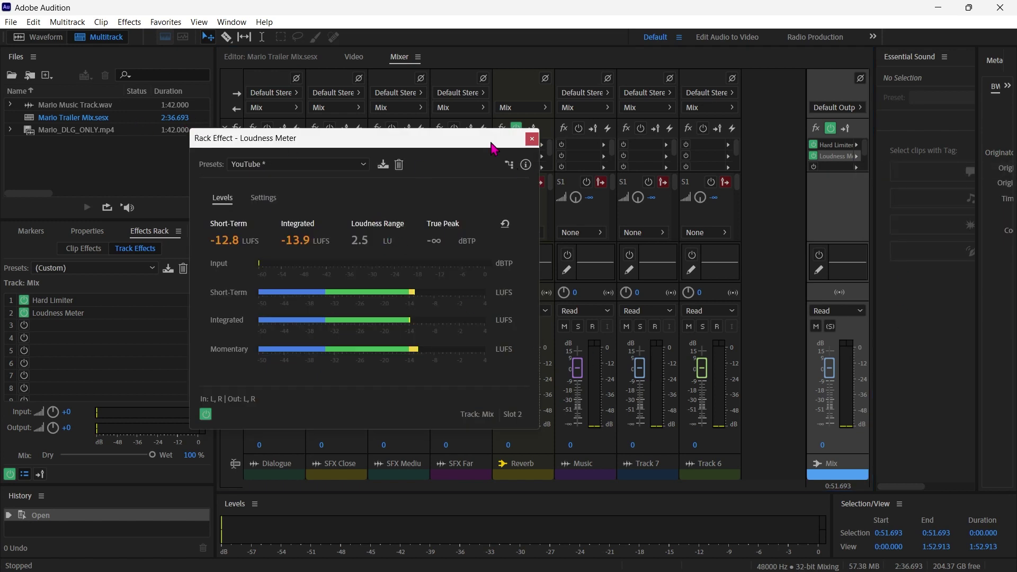
Step: Play the mix from 0:45.226 to 0:55.185 to measure loudness (-13.3 LUFS, -1.9 dBTP)
click(260, 59)
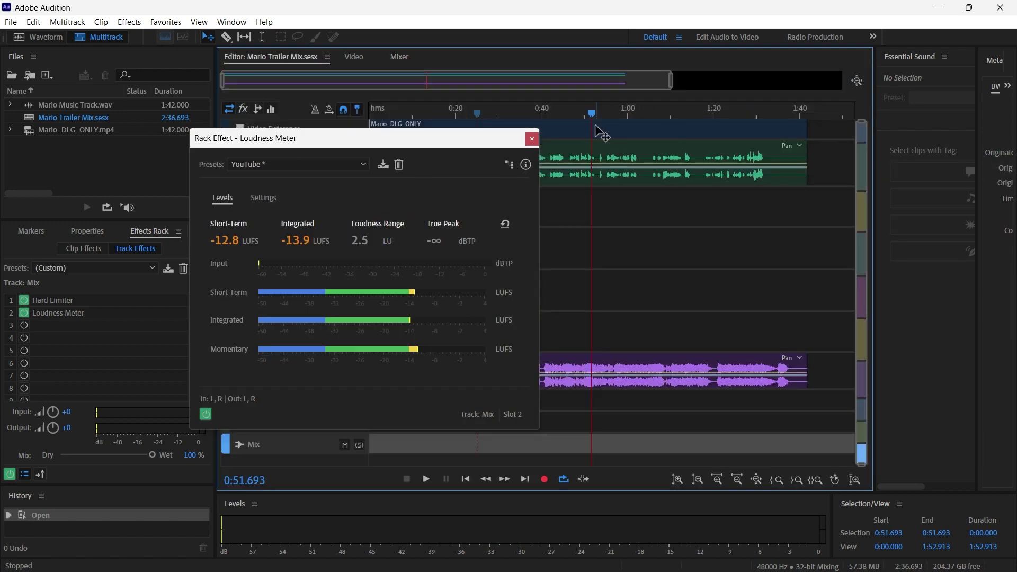
drag(592, 112, 563, 112)
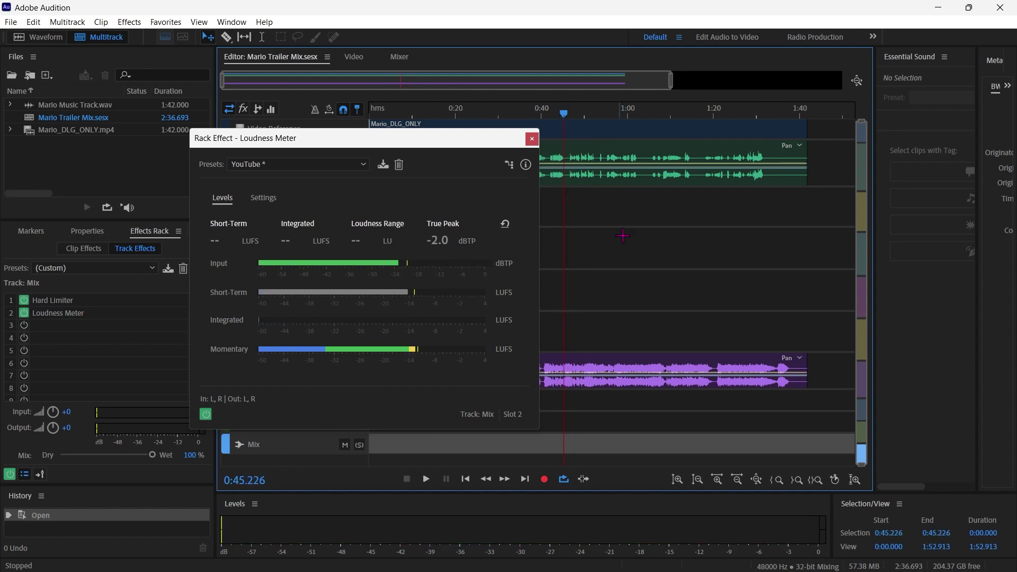
key(space)
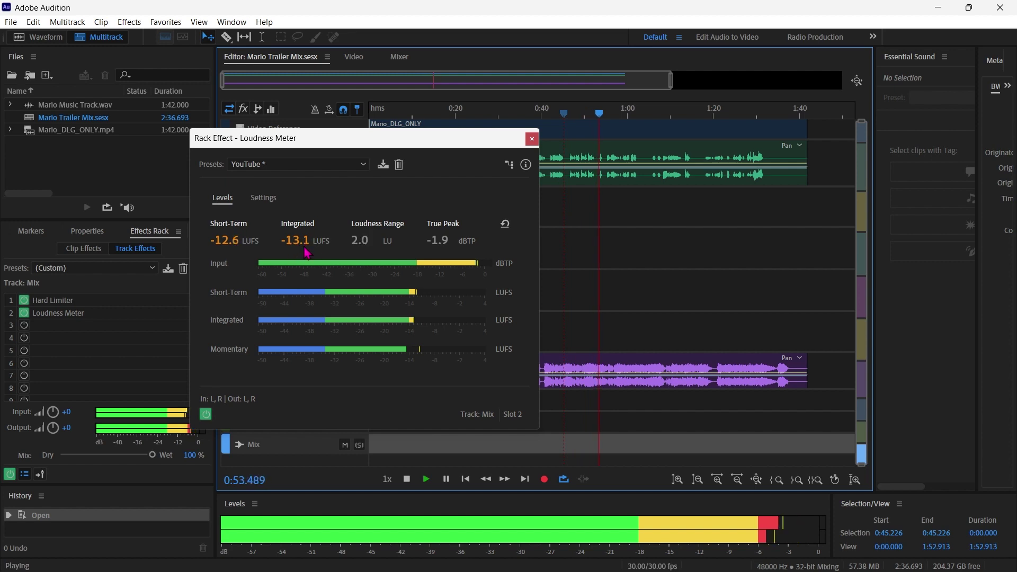
click(406, 479)
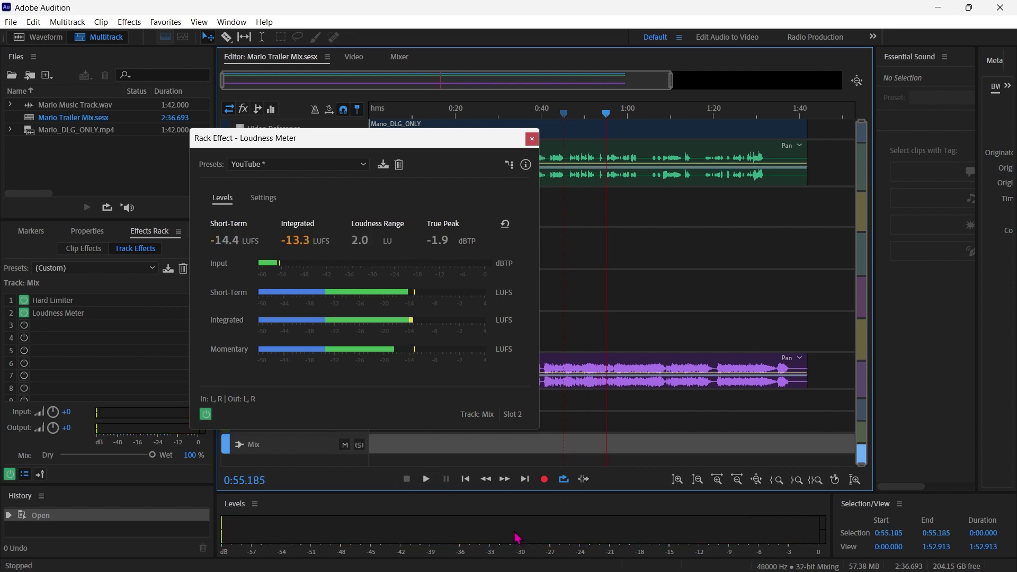